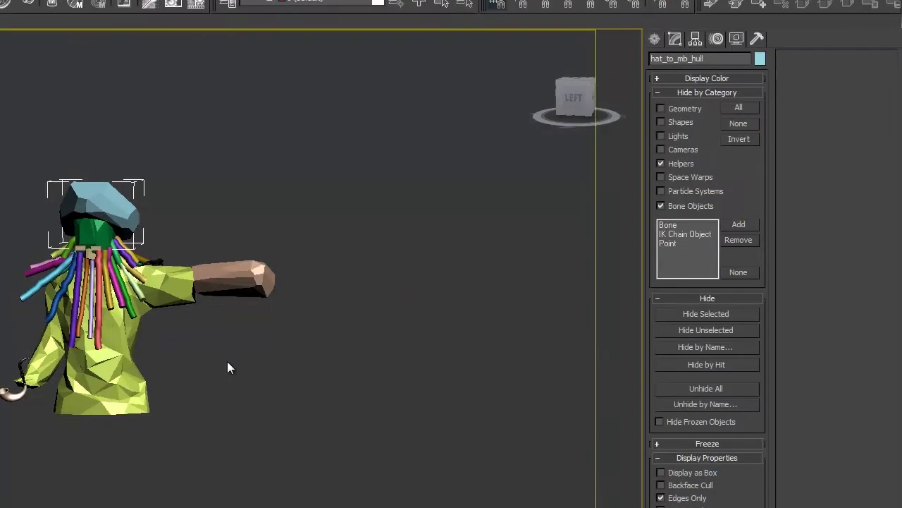
Move the hat's pivot to the hat's centre with Center to Object, then orbit to a front angle
mouse_move(227, 361)
alt+middle_down()
mouse_move(277, 363)
mouse_move(291, 344)
alt+middle_up()
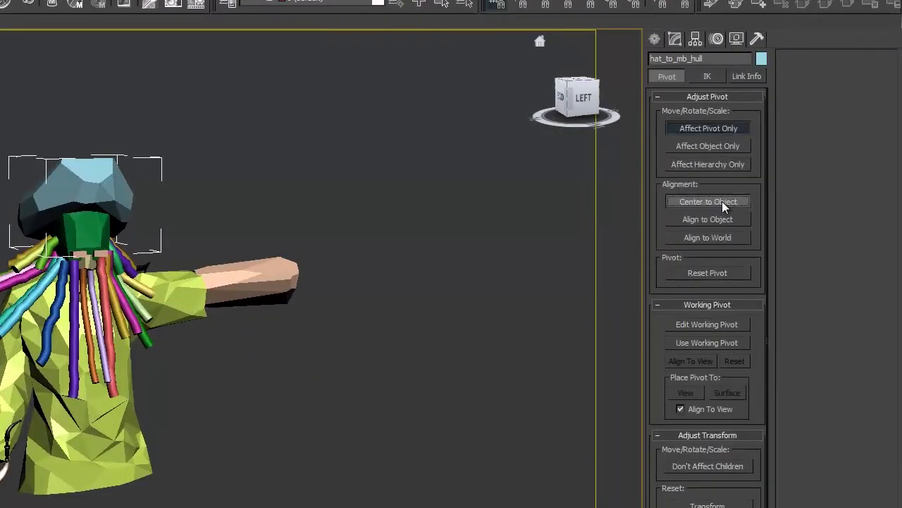
click(708, 201)
mouse_move(335, 265)
alt+middle_down()
mouse_move(416, 194)
mouse_move(436, 227)
mouse_move(302, 205)
mouse_move(546, 195)
mouse_move(368, 274)
alt+middle_up()
scroll(303, 204, up, 5)
scroll(444, 252, up, 5)
Orbit and zoom around the character, select the dreadlock mesh sds001 and recentre the view
mouse_move(444, 252)
alt+middle_down()
mouse_move(419, 232)
mouse_move(264, 261)
alt+middle_up()
alt+middle_drag(443, 245, 452, 253)
scroll(433, 264, down, 5)
scroll(405, 253, up, 3)
click(398, 261)
mouse_move(398, 261)
middle_down()
mouse_move(416, 306)
mouse_move(397, 306)
middle_up()
scroll(397, 306, down, 3)
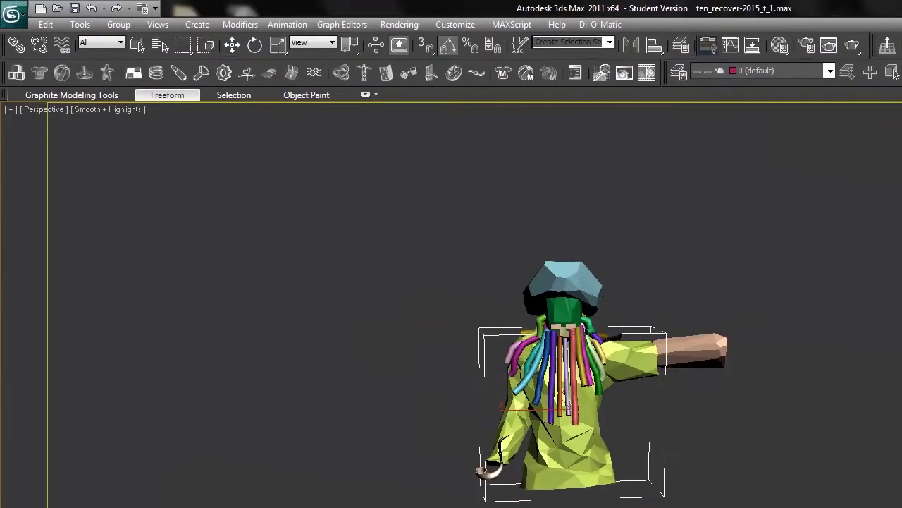
Scrub the animation to about frame 313, watching the dreadlocks move
scroll(155, 377, up, 5)
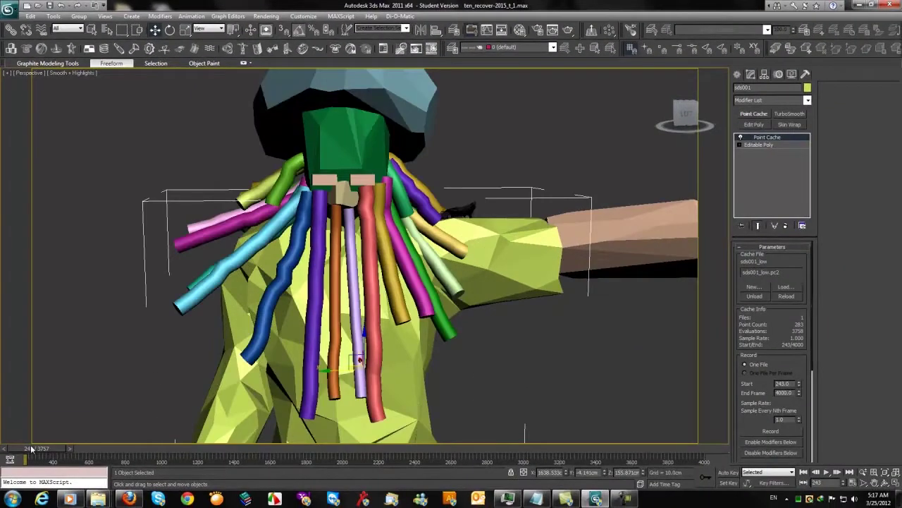
drag(30, 448, 46, 449)
scroll(171, 328, down, 5)
scroll(184, 350, up, 5)
drag(60, 449, 57, 451)
scroll(306, 306, up, 3)
scroll(273, 330, up, 2)
scroll(272, 330, down, 3)
Orbit and pan to a back view of the character to inspect the cached dreadlocks
alt+middle_drag(238, 324, 268, 317)
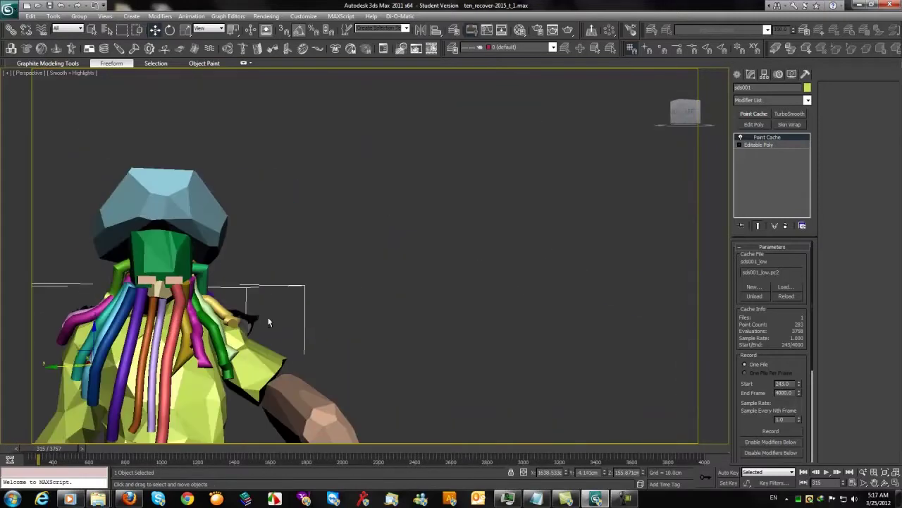
scroll(321, 404, down, 3)
scroll(321, 395, down, 2)
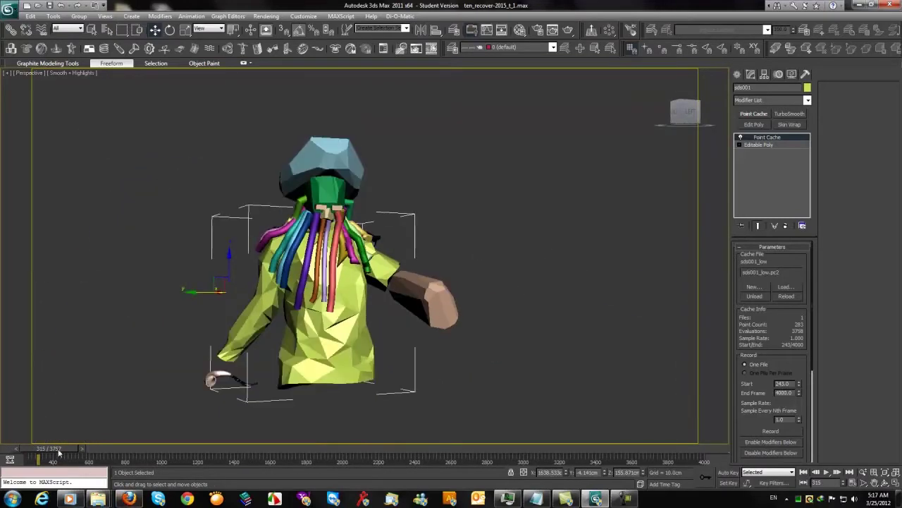
scroll(335, 344, up, 4)
middle_drag(334, 345, 212, 338)
scroll(188, 333, up, 3)
scroll(368, 300, down, 3)
scroll(295, 337, down, 3)
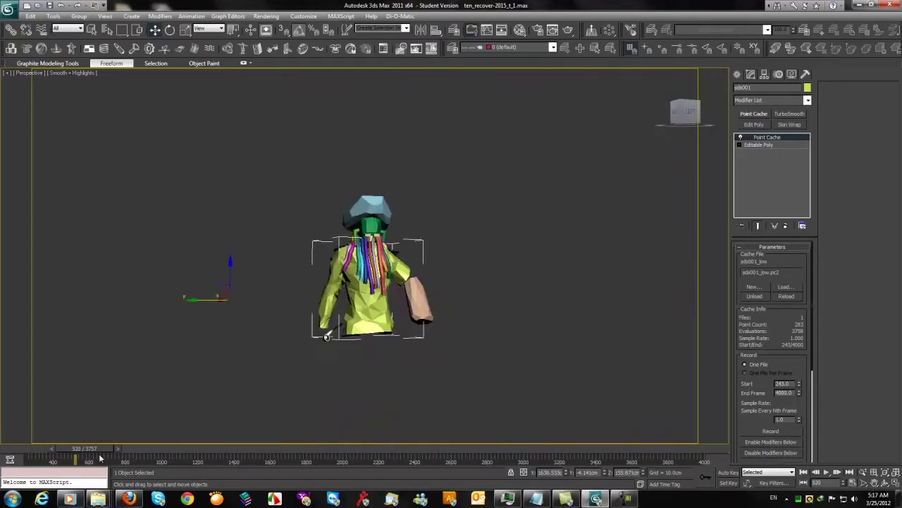
scroll(250, 355, up, 3)
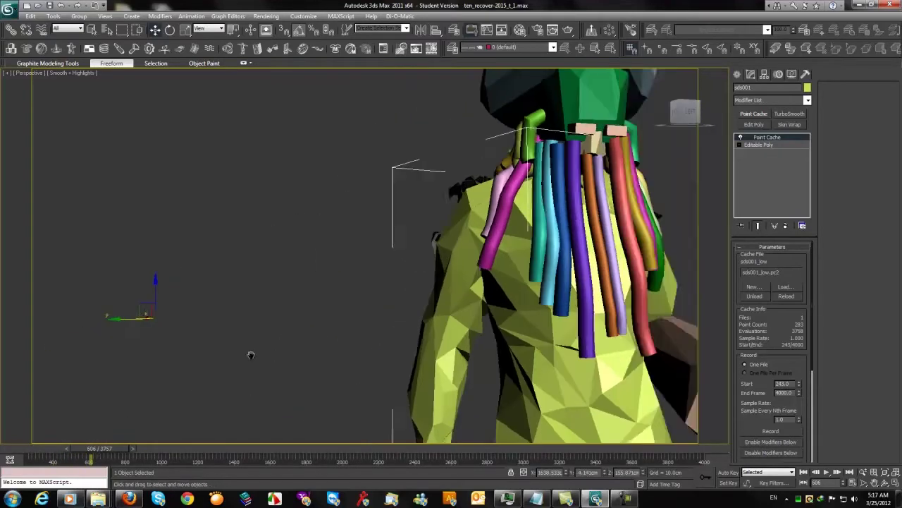
scroll(249, 355, down, 4)
Scrub to about frame 909 in a zoomed-in left view, then select Box002 at the neck
drag(117, 451, 129, 451)
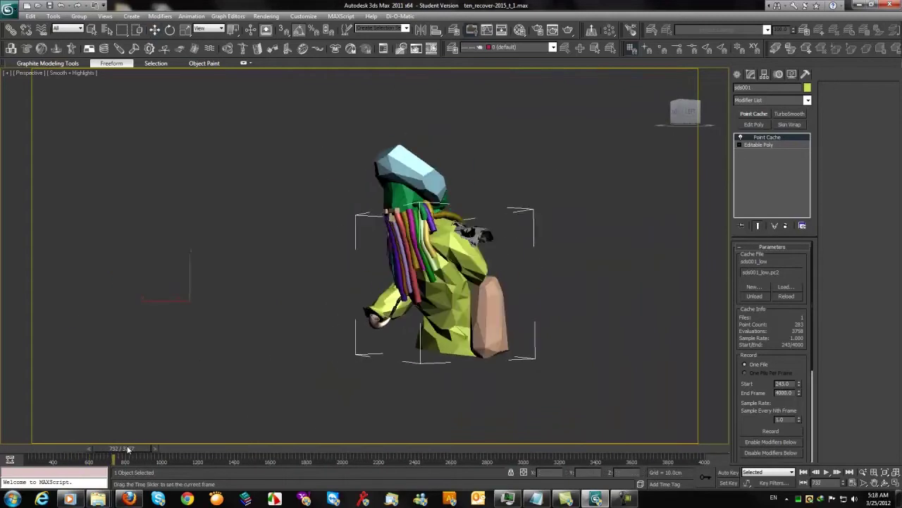
scroll(236, 375, up, 5)
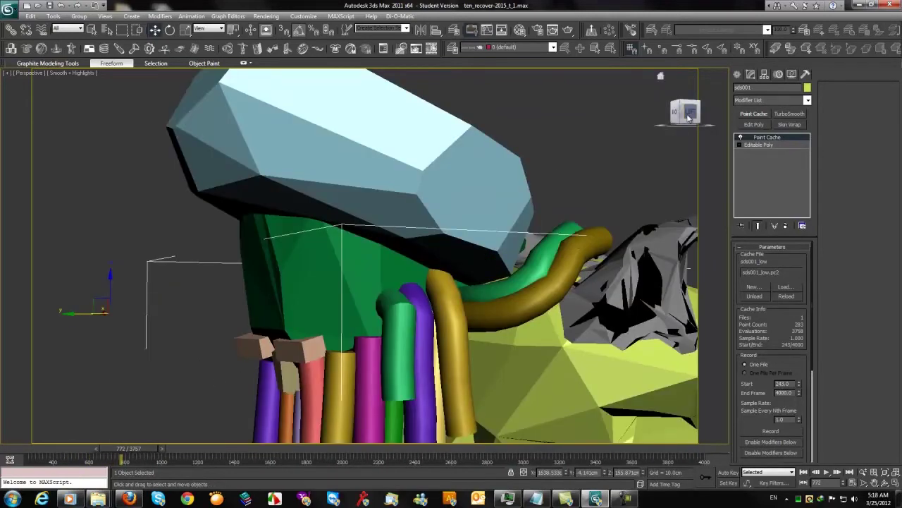
click(688, 117)
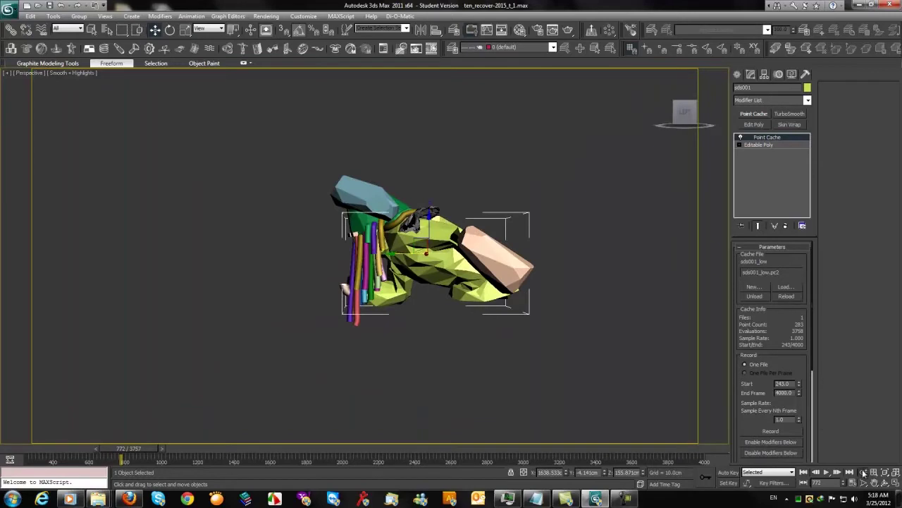
click(863, 471)
drag(437, 303, 437, 270)
drag(136, 450, 198, 448)
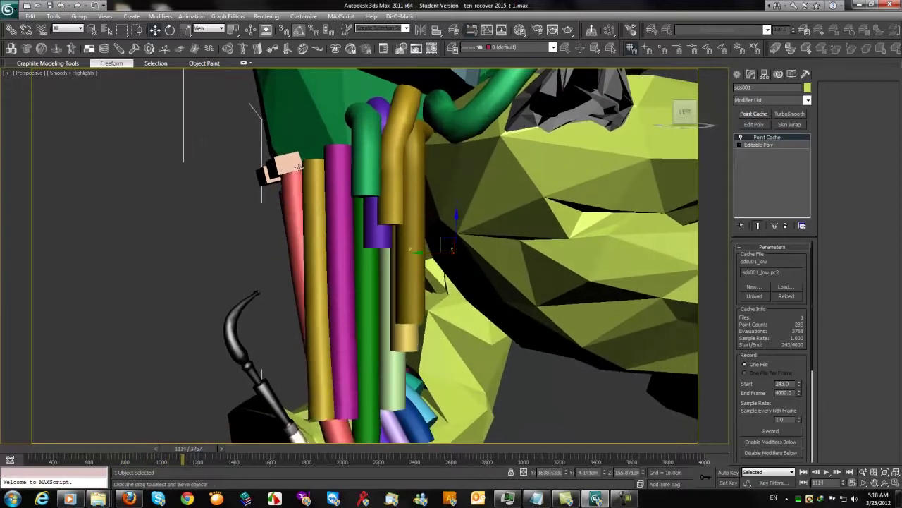
click(299, 167)
Frame the selected box, turn to the character's back, and scrub to about frame 1781
key(z)
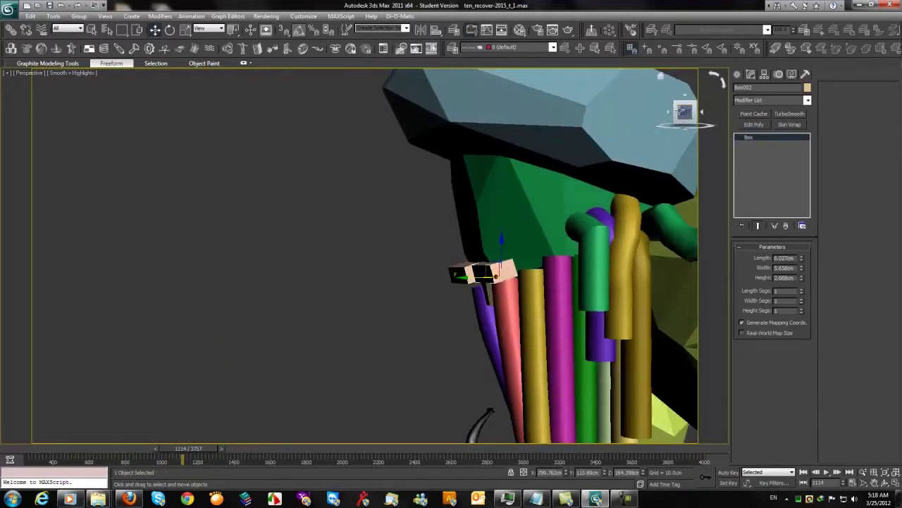
click(684, 111)
mouse_move(189, 448)
mouse_down()
mouse_move(152, 454)
mouse_move(359, 445)
mouse_up()
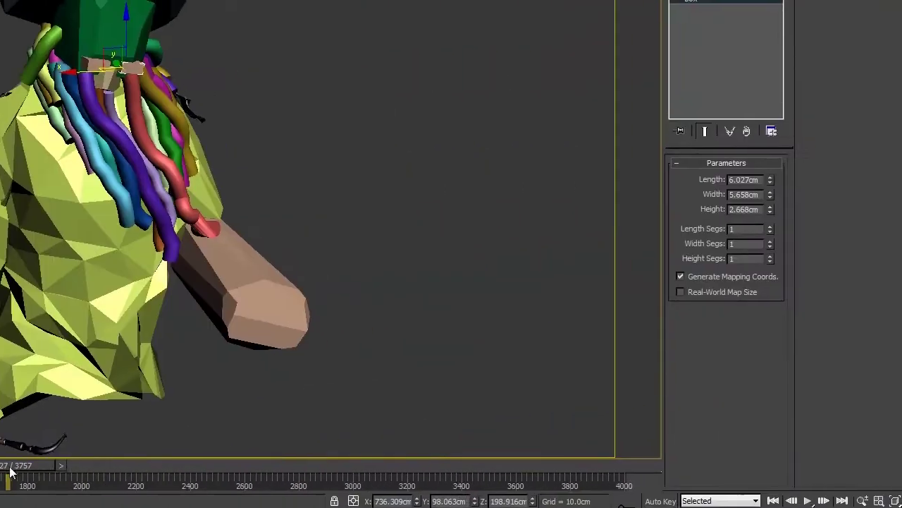
drag(10, 472, 176, 471)
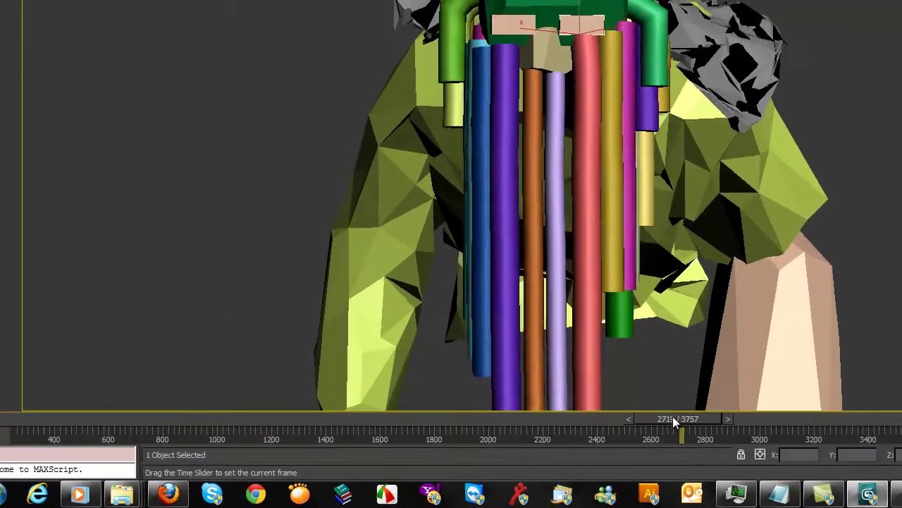
Scrub on to about frame 2961, re-pan to a back view, then advance to about frame 3558
drag(672, 420, 807, 425)
scroll(656, 324, down, 5)
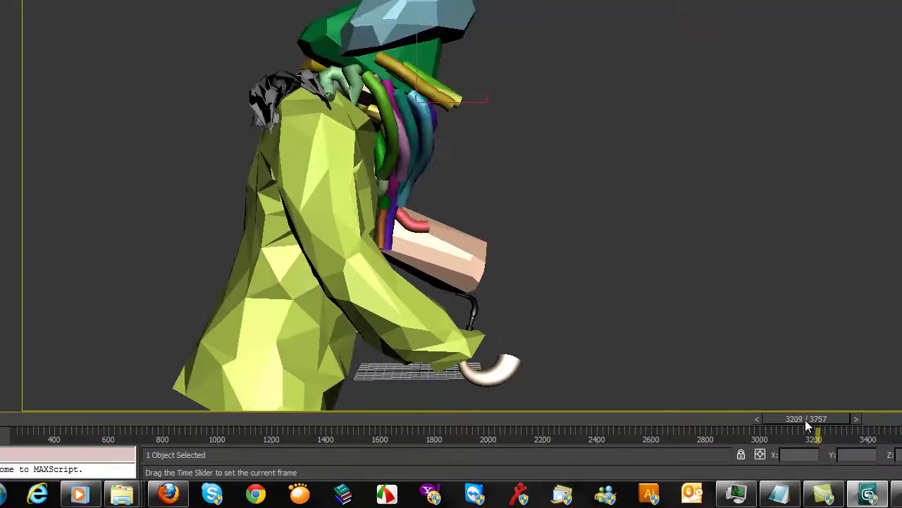
scroll(522, 288, down, 5)
scroll(522, 288, up, 5)
mouse_move(522, 289)
middle_down()
mouse_move(753, 282)
mouse_move(669, 354)
middle_up()
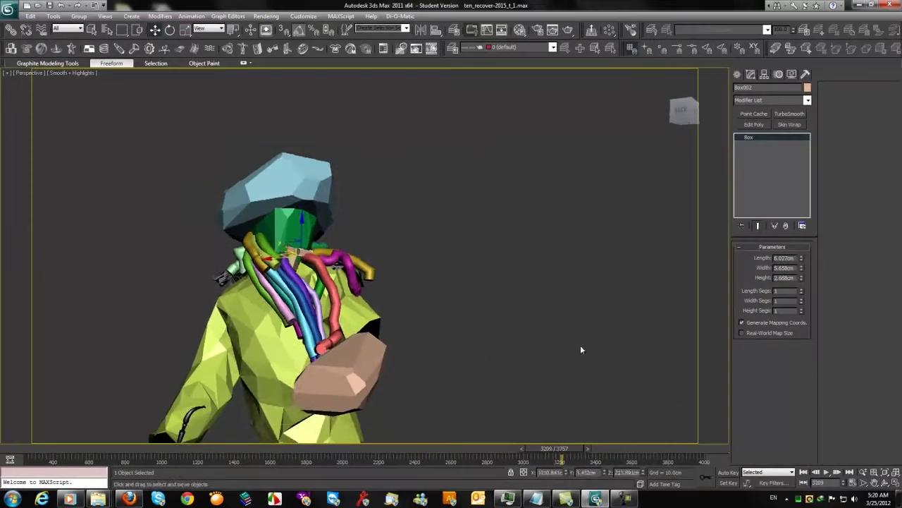
alt+middle_drag(447, 359, 514, 316)
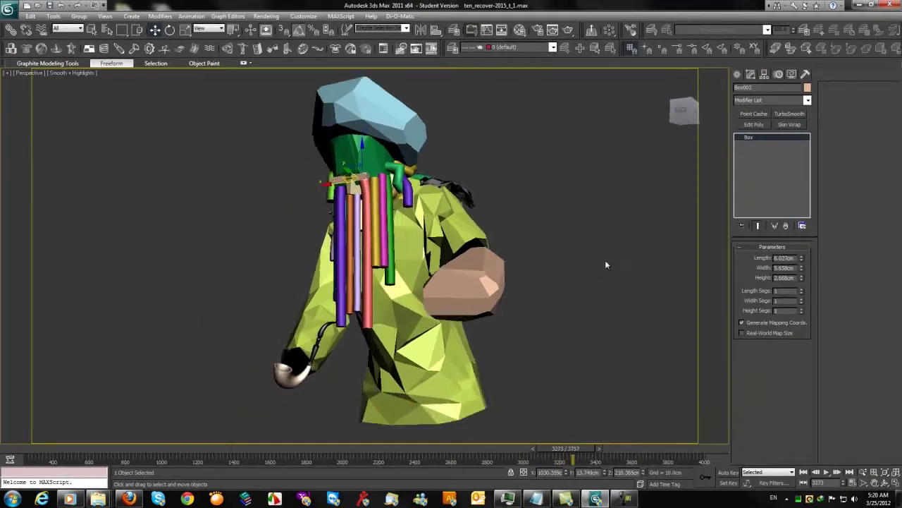
click(572, 452)
drag(587, 455, 673, 453)
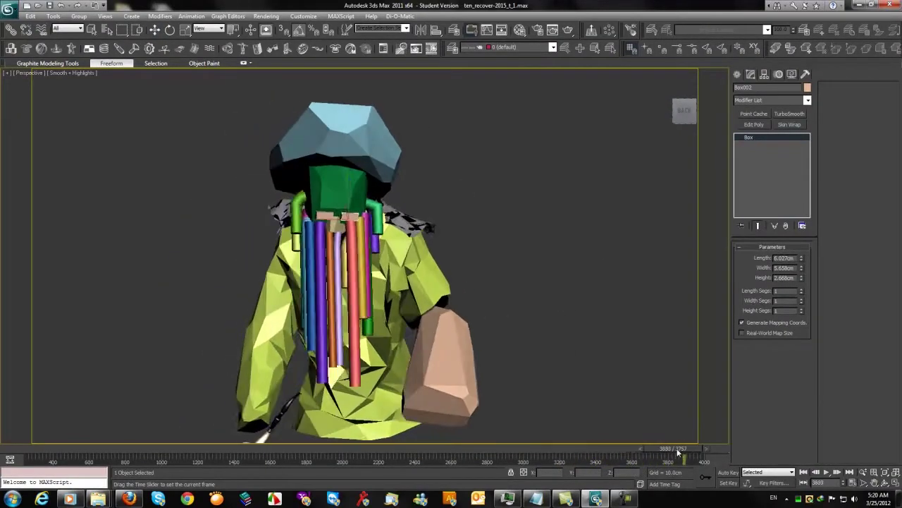
scroll(522, 367, down, 5)
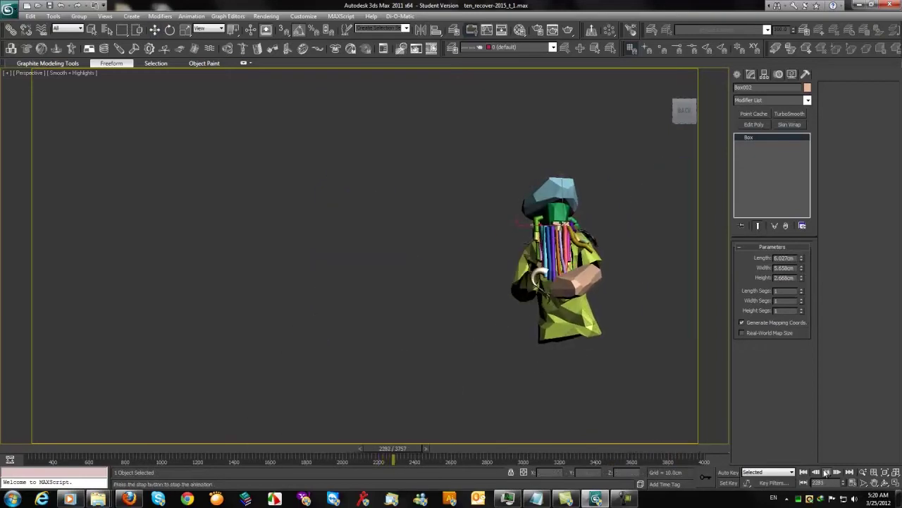
scroll(645, 323, up, 3)
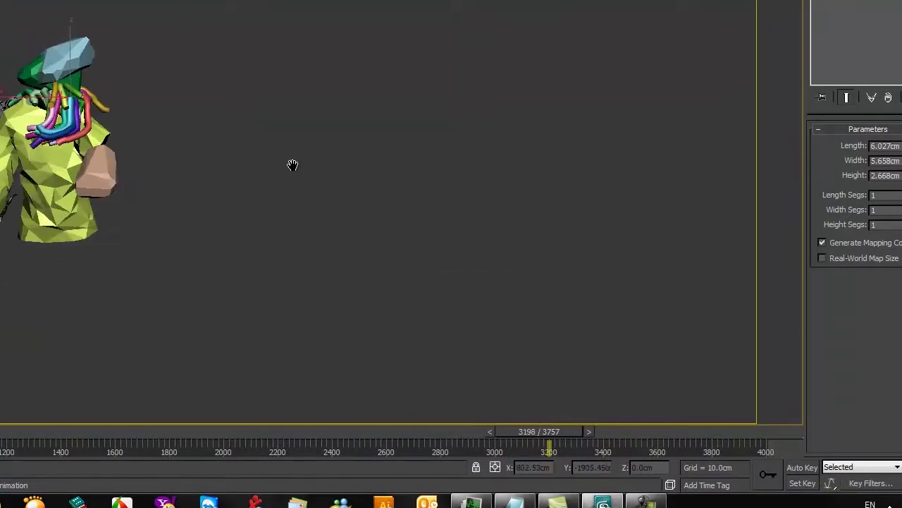
Pan, zoom extents on the torso and dreadlocks, and scrub to about frame 3338
middle_drag(293, 165, 482, 164)
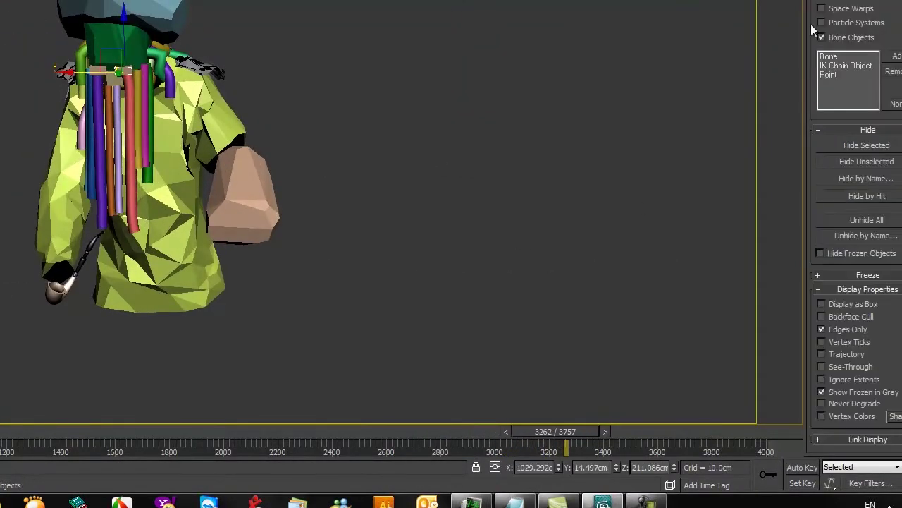
key(z)
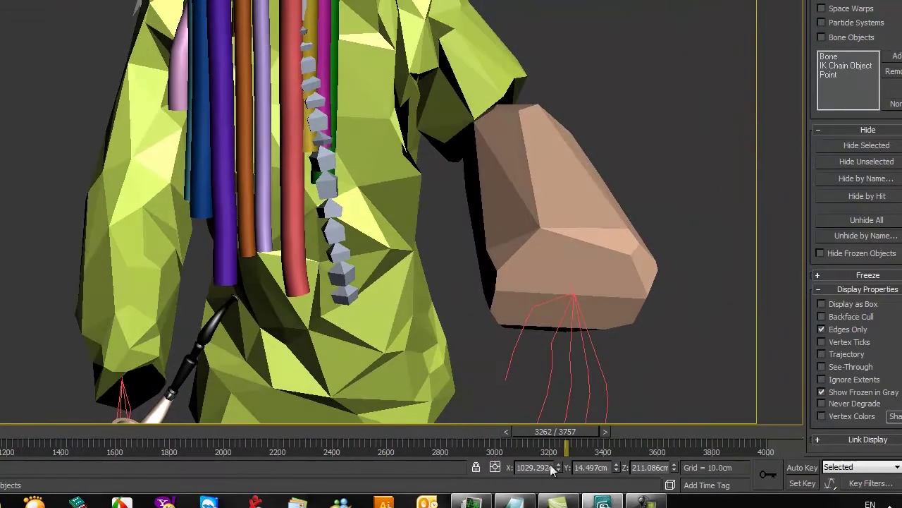
drag(567, 433, 598, 433)
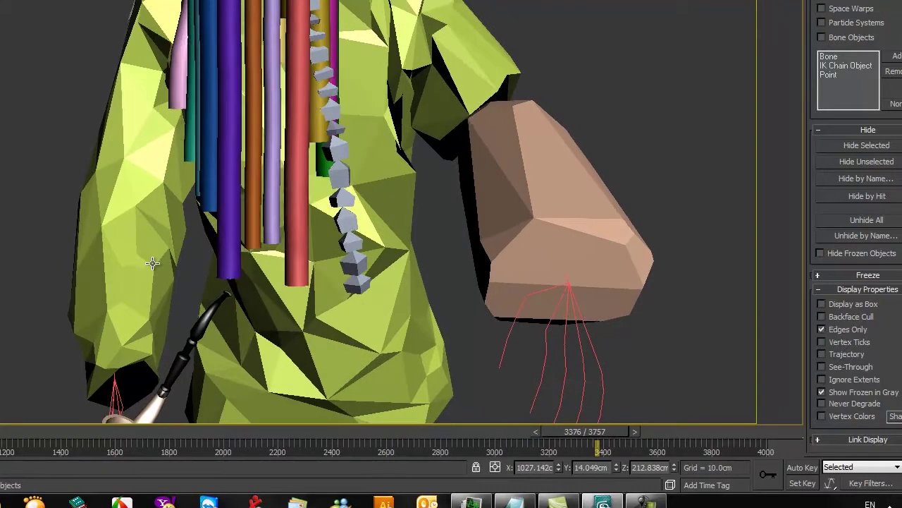
scroll(115, 235, down, 5)
scroll(108, 235, down, 5)
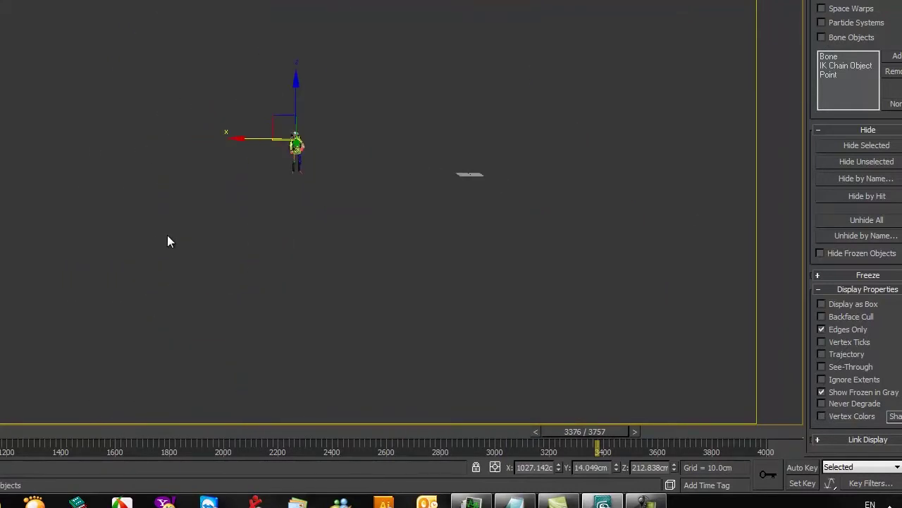
Zoom extents on the character, orbit close to the hair, and uncheck Bone Objects under Hide by Category
key(z)
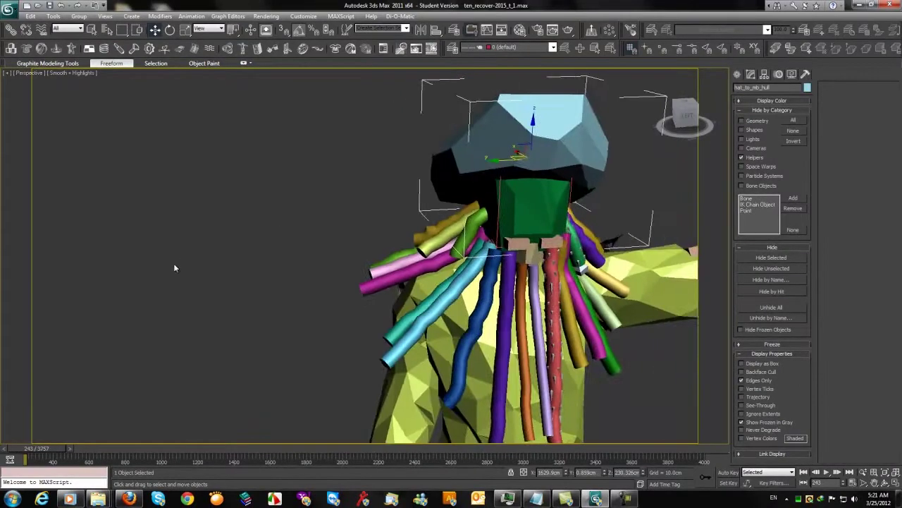
scroll(538, 298, up, 3)
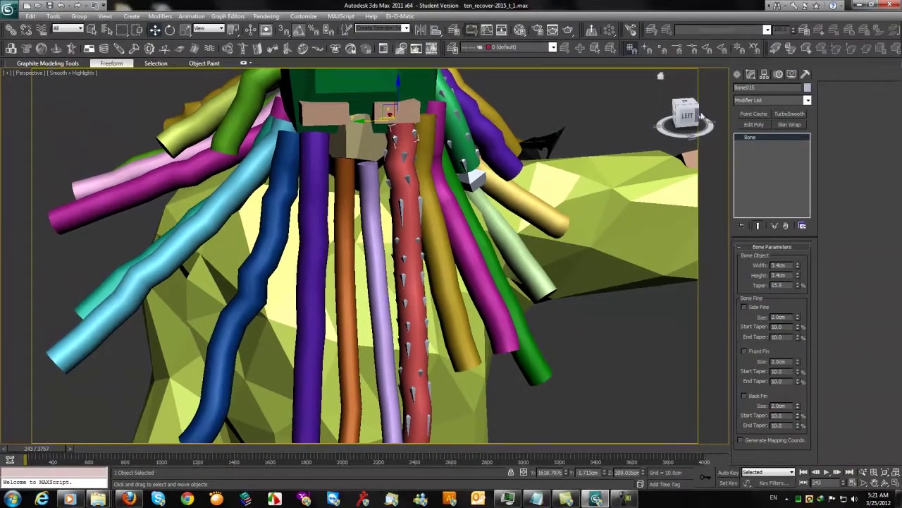
drag(683, 114, 637, 113)
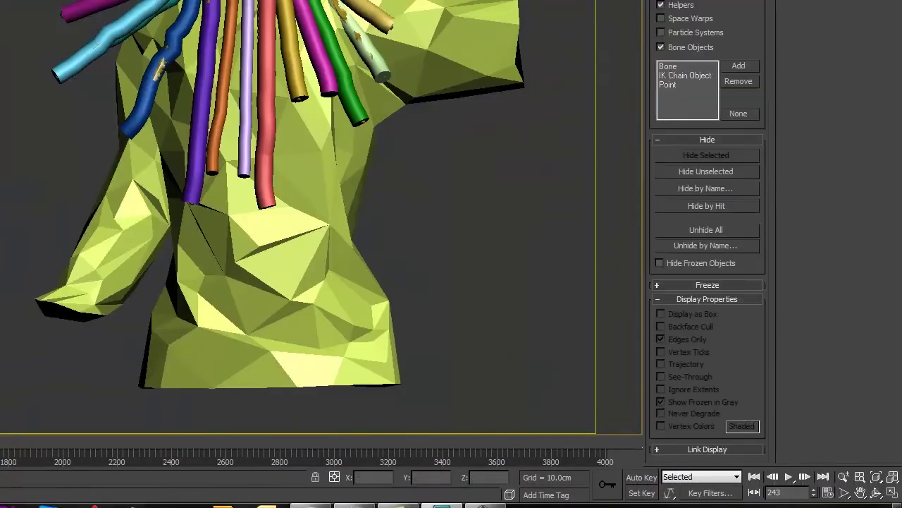
click(661, 46)
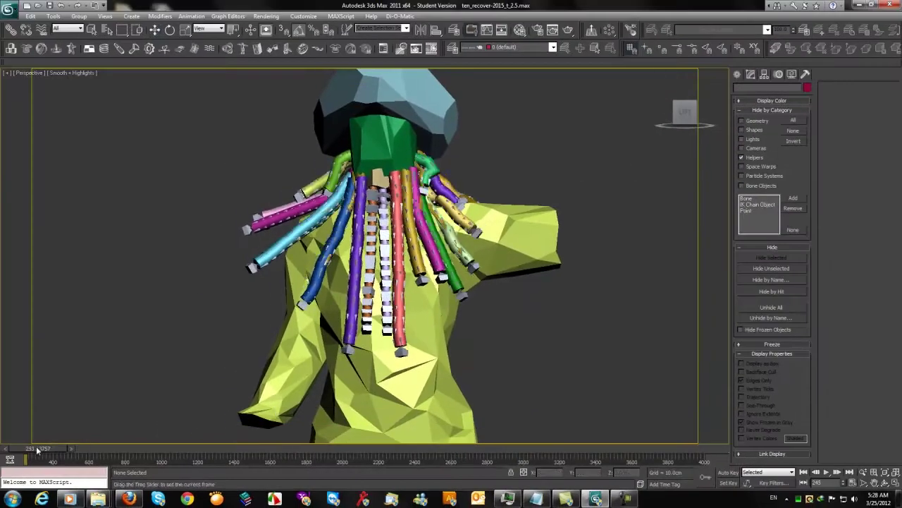
Hide Geometry and Shapes so only the bones show, and scrub to watch them swing
drag(37, 450, 48, 450)
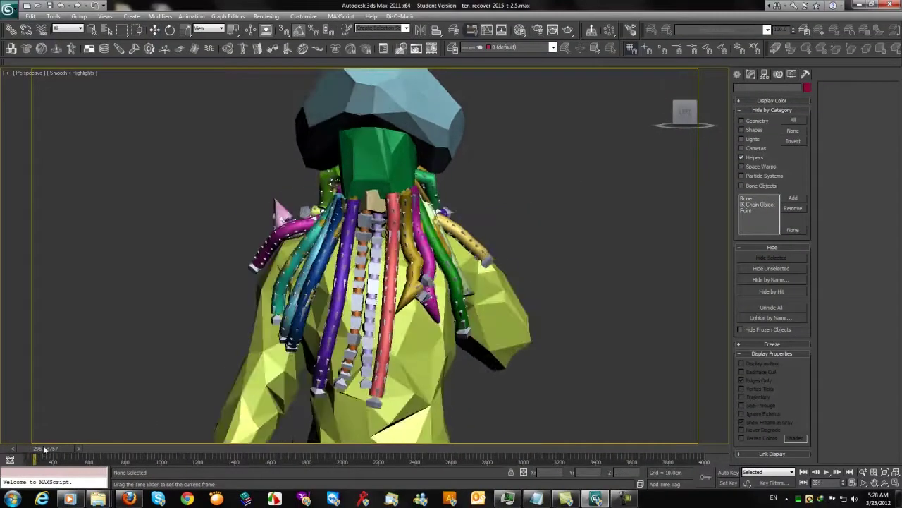
click(742, 120)
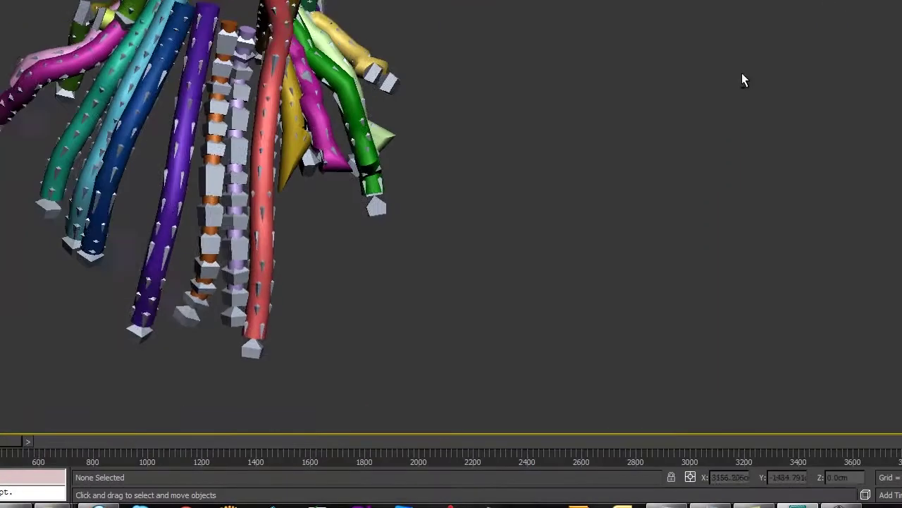
click(757, 120)
drag(14, 441, 71, 285)
drag(2, 442, 48, 442)
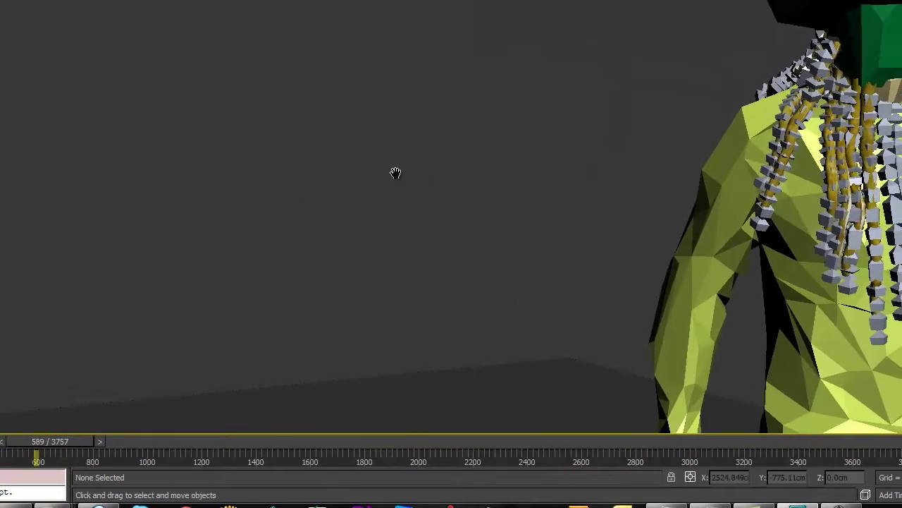
Pull back, scrub to about frame 1466, orbit to the left side, clear the selection, and scrub to about 1851
middle_drag(395, 173, 89, 159)
scroll(89, 158, down, 3)
drag(93, 439, 168, 441)
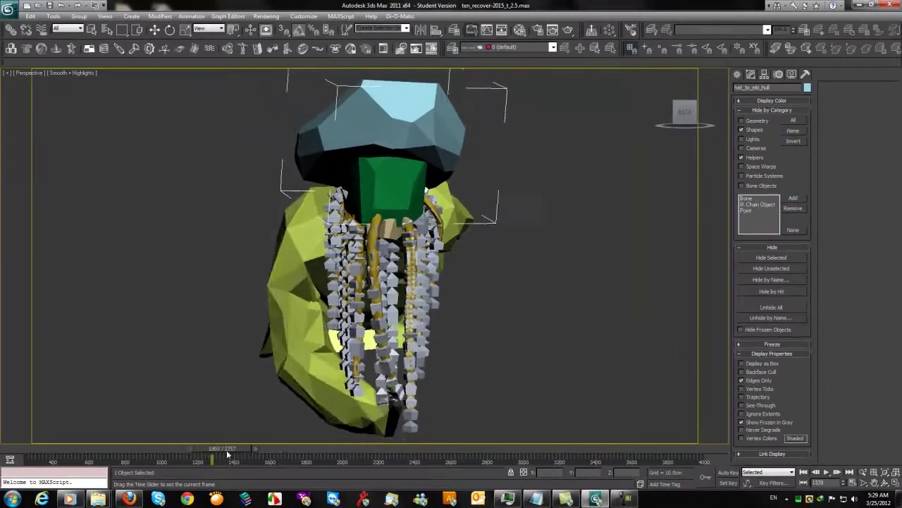
drag(226, 450, 264, 455)
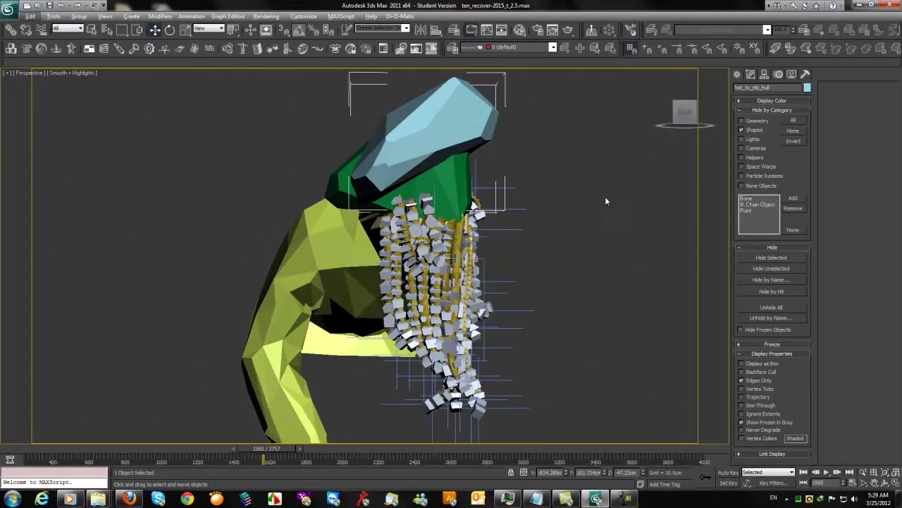
alt+middle_drag(605, 201, 533, 191)
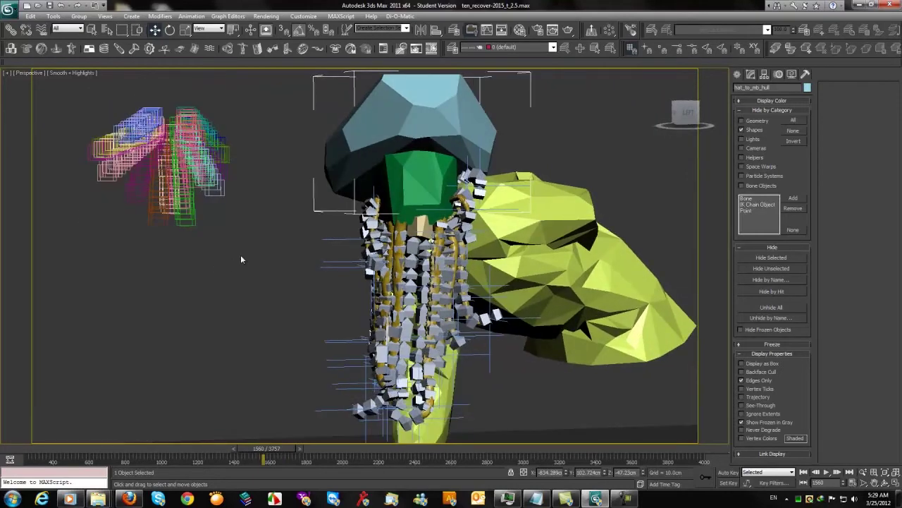
click(303, 212)
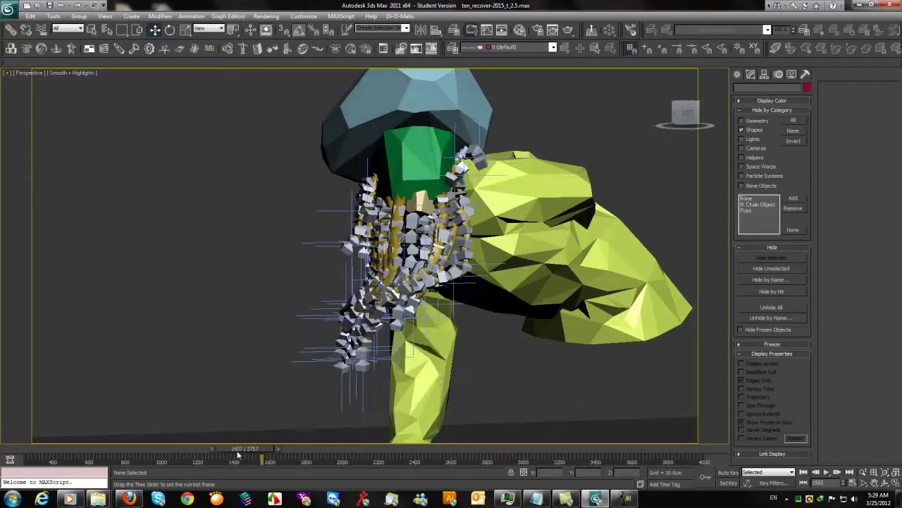
scroll(516, 278, down, 5)
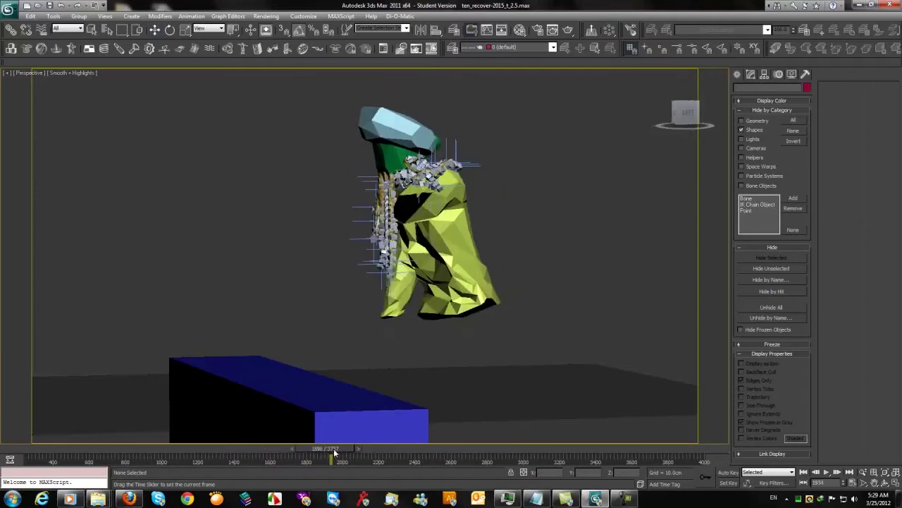
click(689, 124)
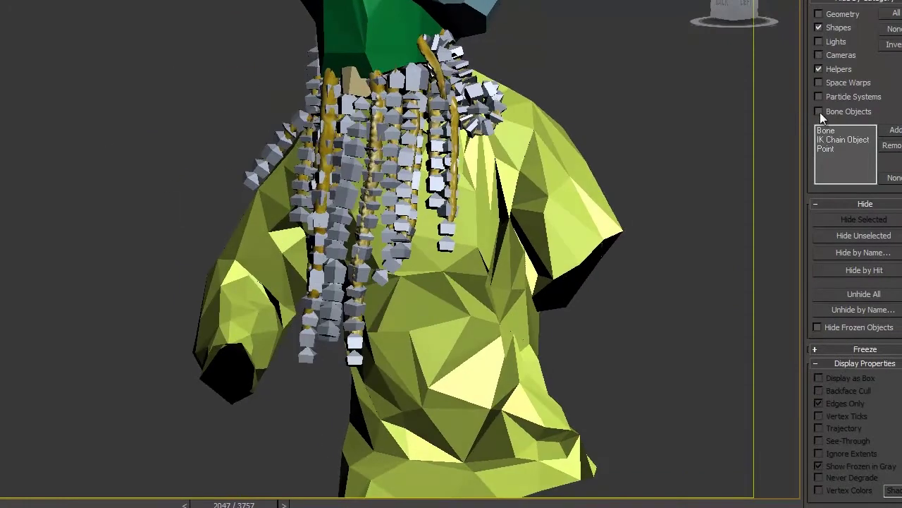
drag(220, 504, 322, 454)
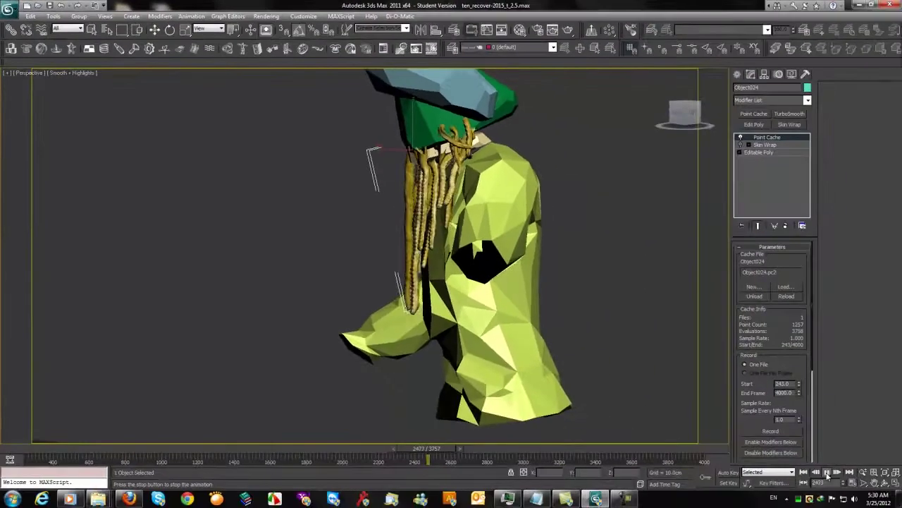
Stop playback, pan and orbit around the character, replay, and scrub back to about frame 2183
click(826, 472)
mouse_move(621, 310)
middle_down()
mouse_move(296, 293)
mouse_move(420, 333)
mouse_move(582, 323)
middle_up()
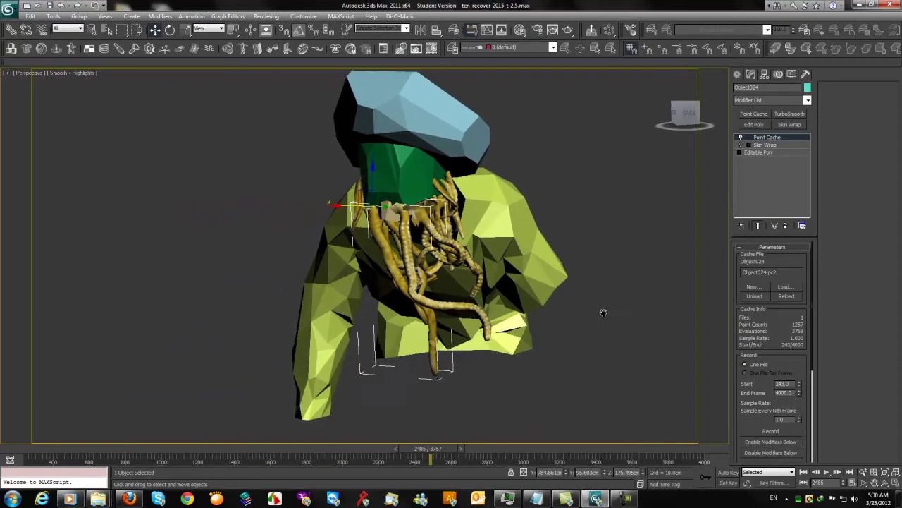
drag(430, 449, 373, 448)
mouse_move(378, 407)
alt+middle_down()
mouse_move(377, 389)
mouse_move(399, 346)
mouse_move(155, 315)
alt+middle_up()
click(826, 473)
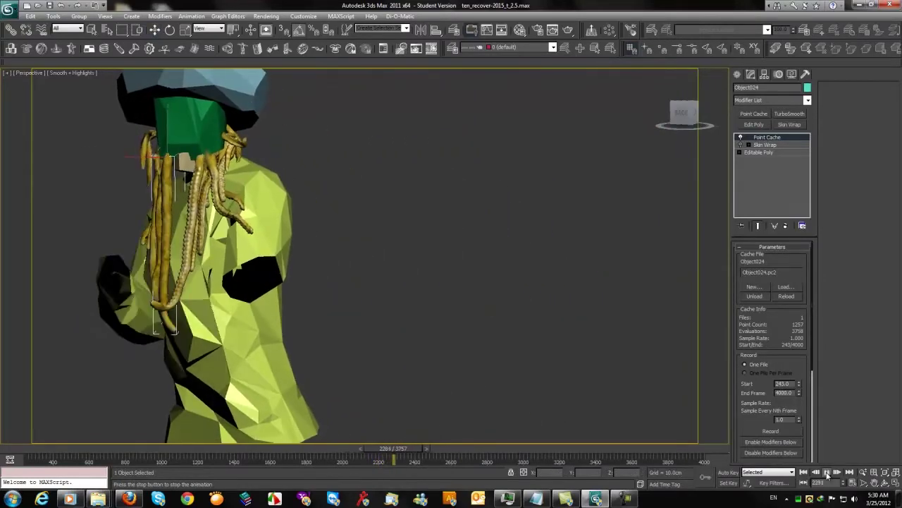
drag(401, 449, 377, 448)
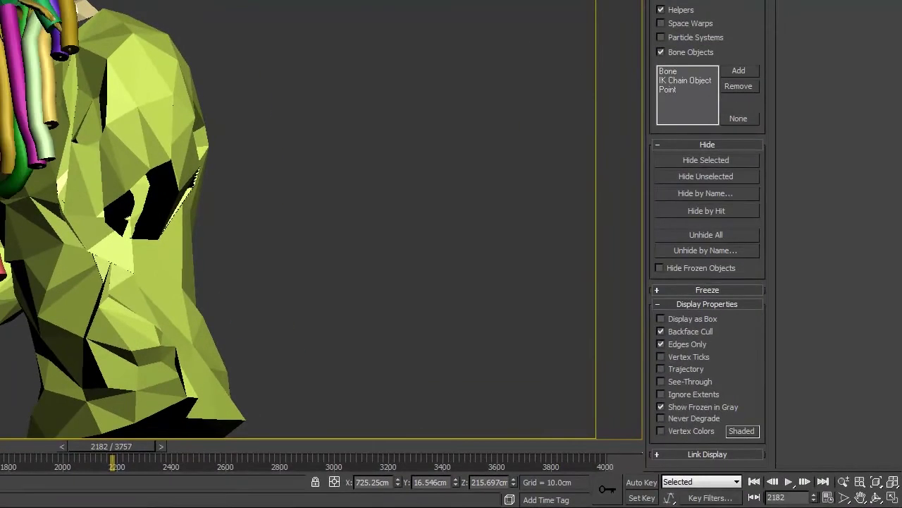
Hide the yellow body, start playback with /, and pan and orbit around the swinging tube bundle
click(705, 160)
key(/)
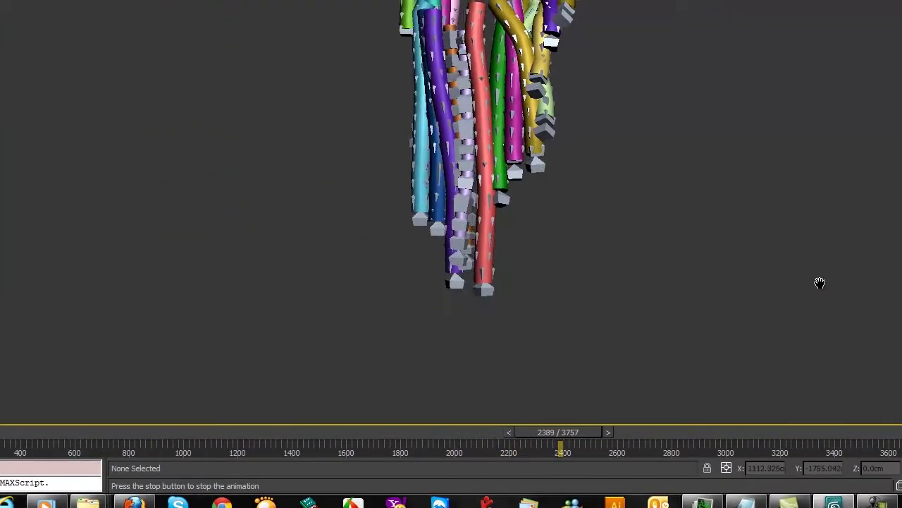
middle_drag(522, 280, 387, 338)
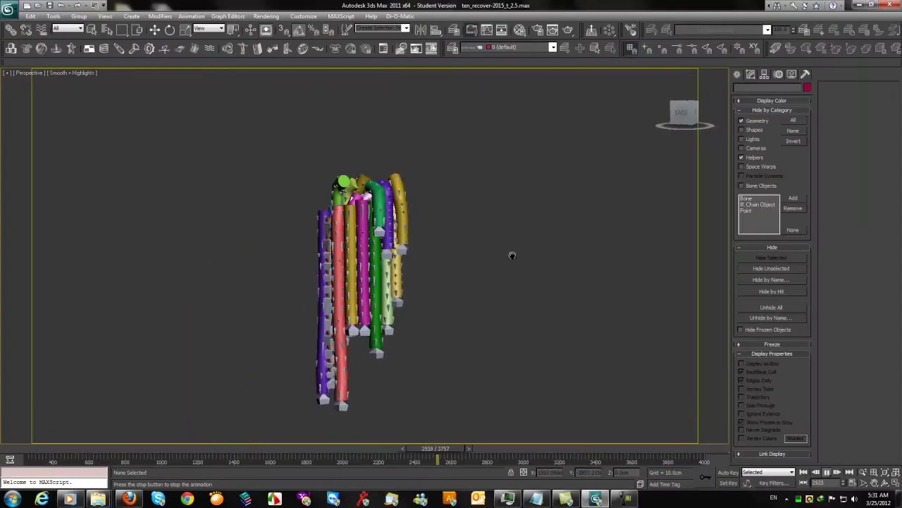
middle_drag(439, 276, 557, 226)
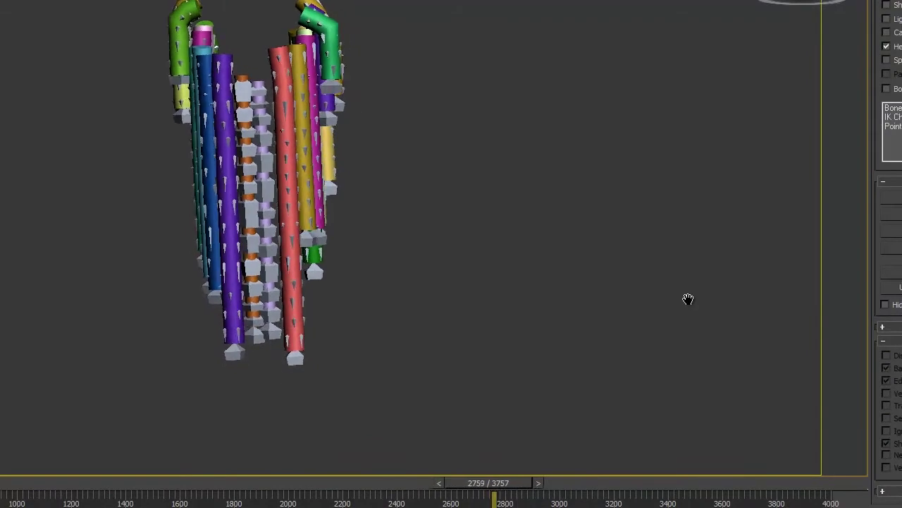
alt+middle_drag(689, 261, 460, 262)
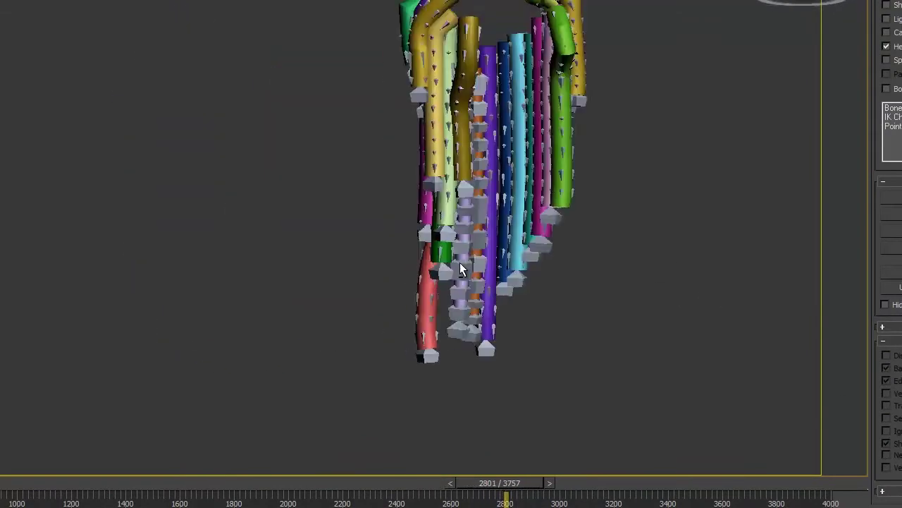
mouse_move(516, 269)
alt+middle_down()
mouse_move(630, 393)
mouse_move(655, 337)
mouse_move(663, 113)
mouse_move(631, 275)
alt+middle_up()
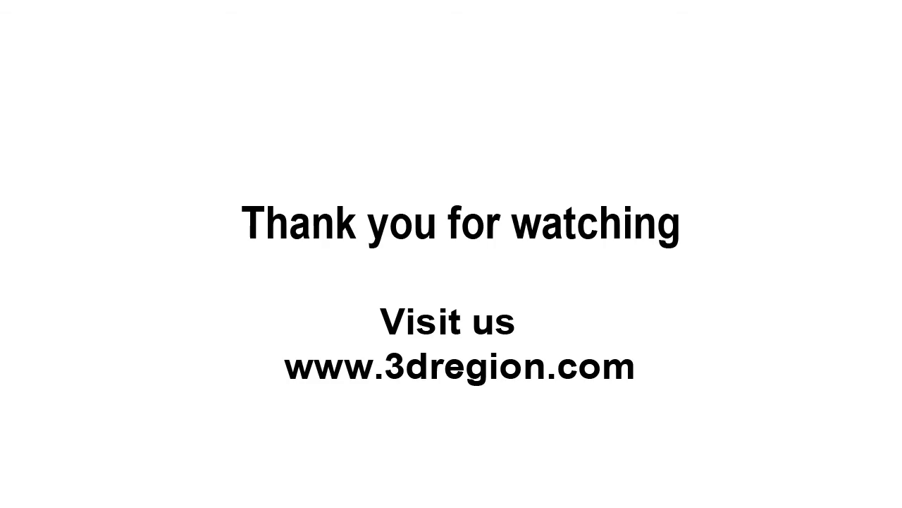